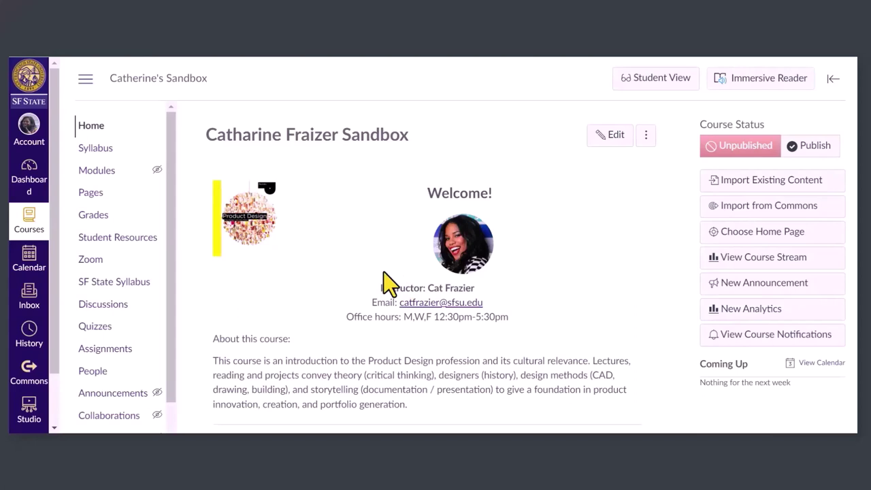
- Create a new module named 'Week 1: Course Introduction' on the course's Modules page
click(102, 172)
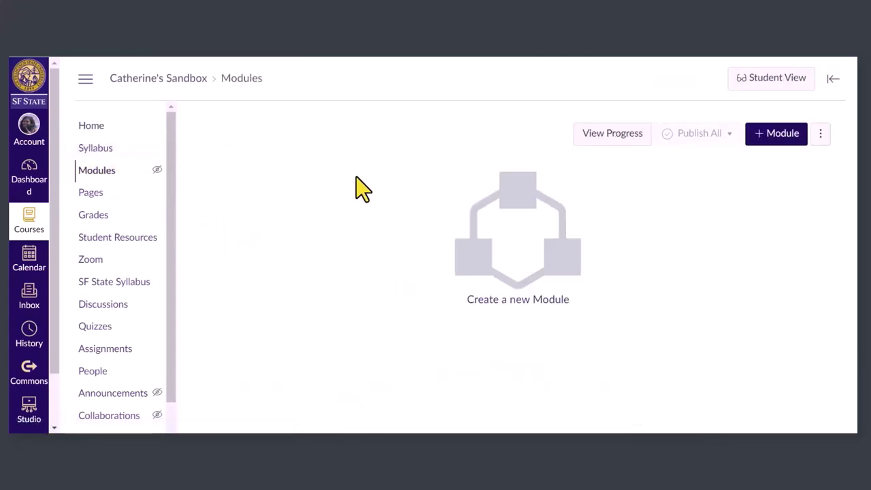
click(780, 137)
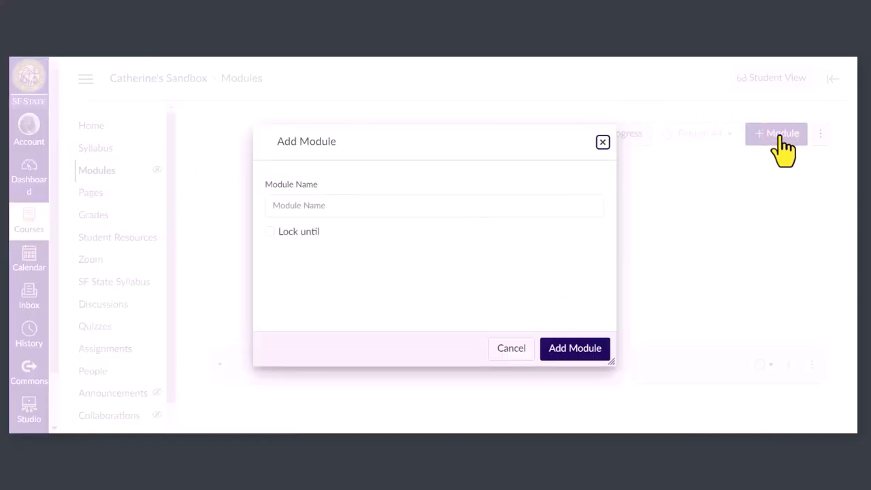
click(575, 204)
text(Week)
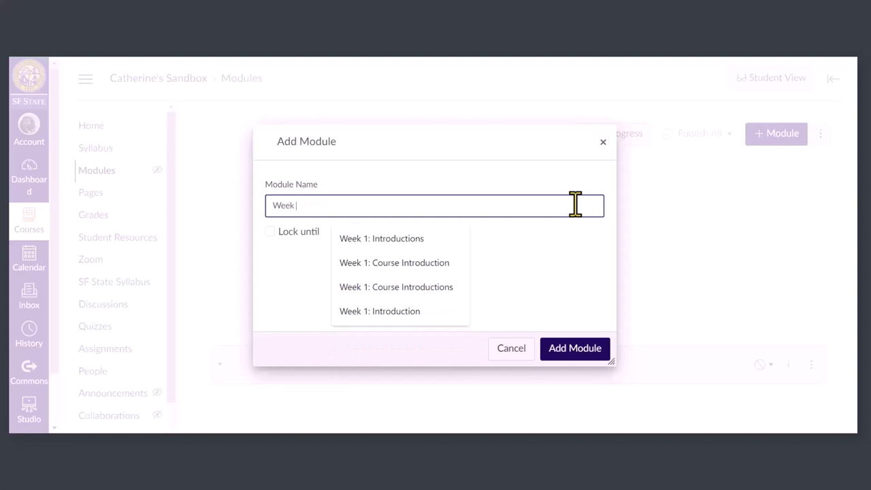
text( Course Introduction)
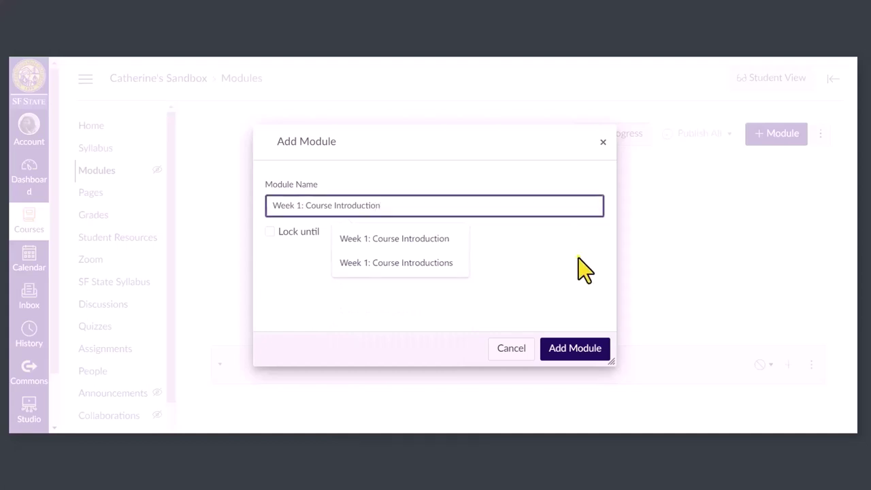
click(579, 260)
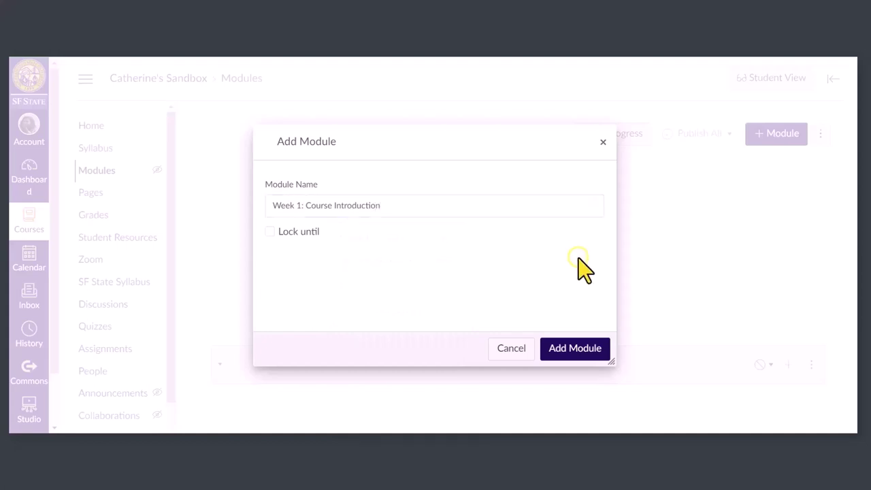
click(572, 350)
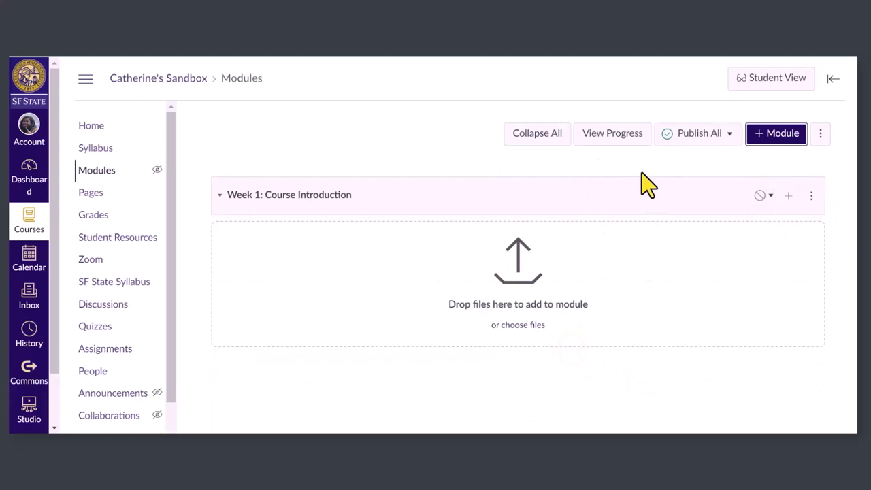
- Add the existing page 'PD-101: Introduction to Product Design' to the Week 1 module
click(789, 197)
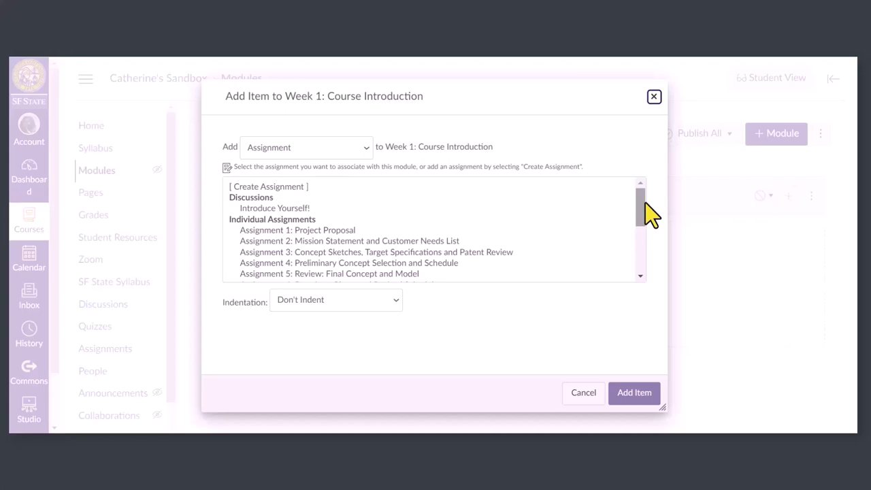
mouse_move(646, 204)
mouse_down()
mouse_move(647, 257)
mouse_move(645, 196)
mouse_up()
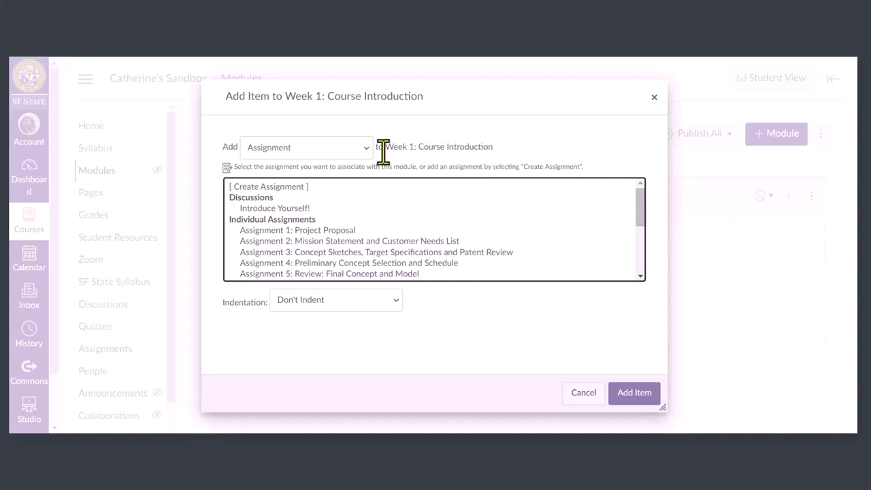
click(305, 151)
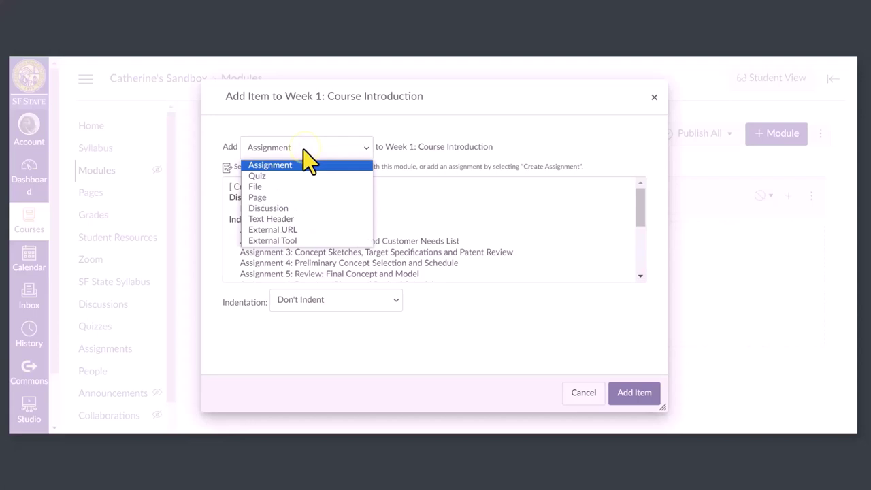
click(288, 199)
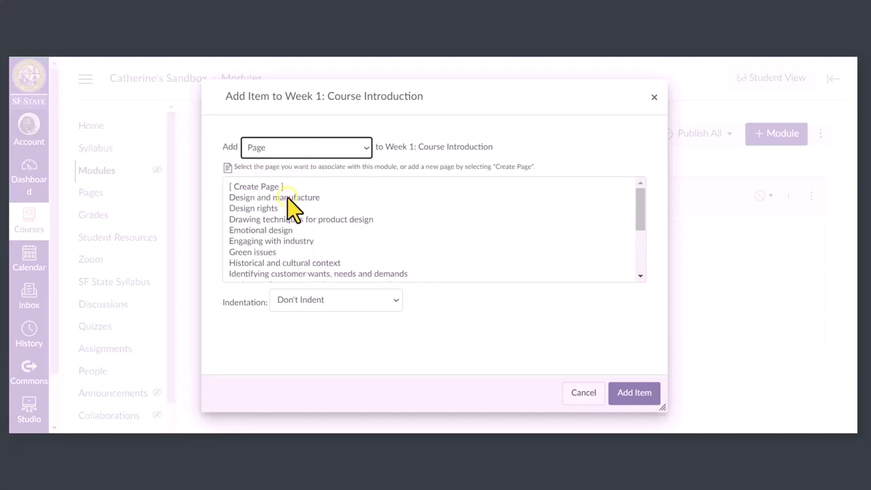
scroll(476, 211, down, 5)
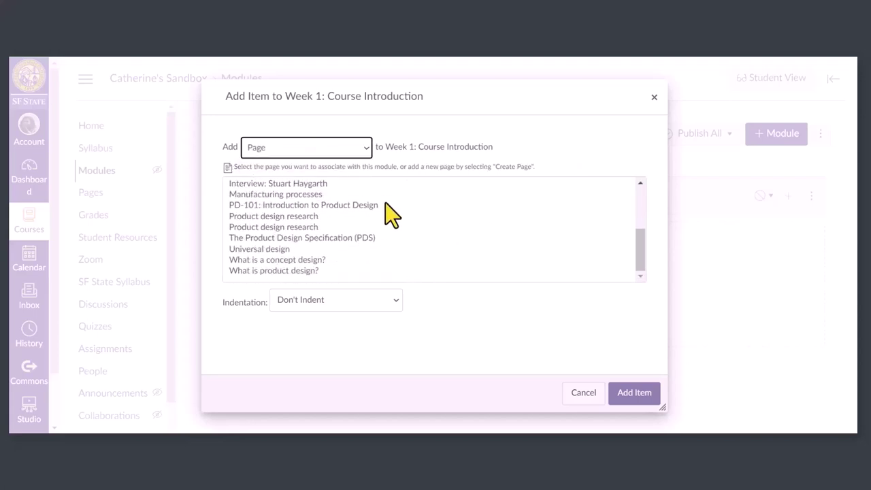
click(366, 205)
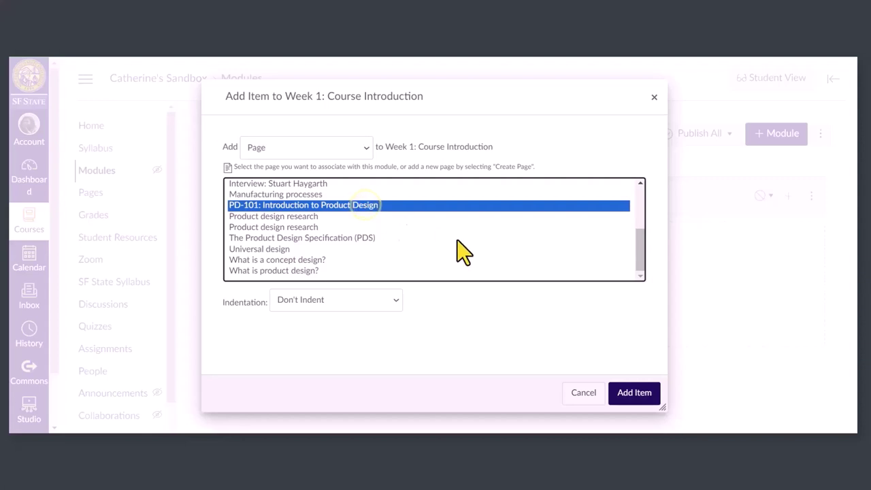
click(634, 395)
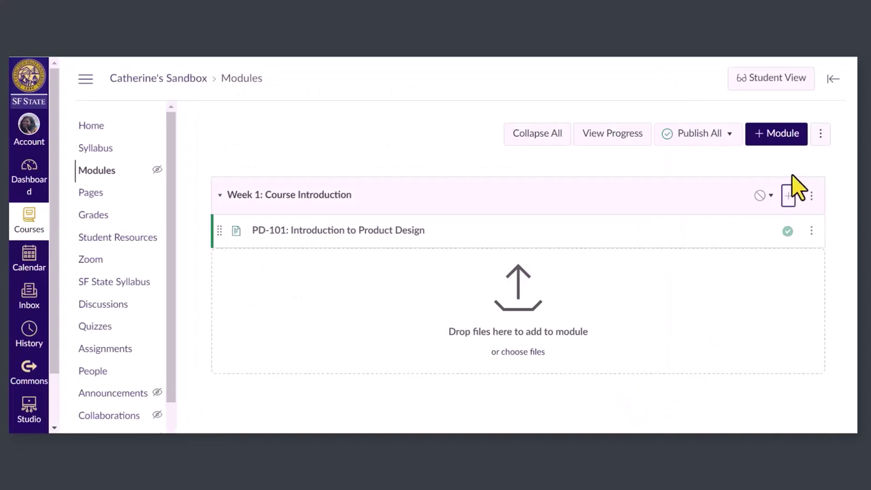
- Add the 'Introduce Yourself!' discussion to the Week 1 module
click(789, 195)
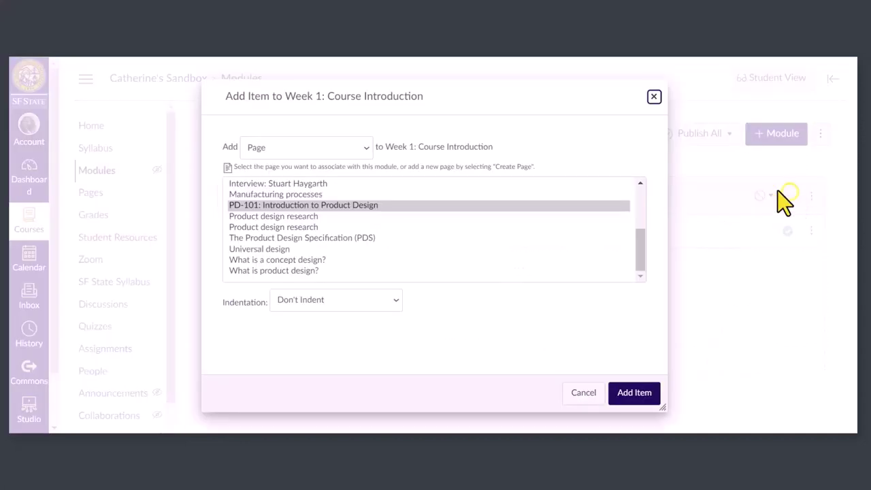
click(319, 151)
click(306, 166)
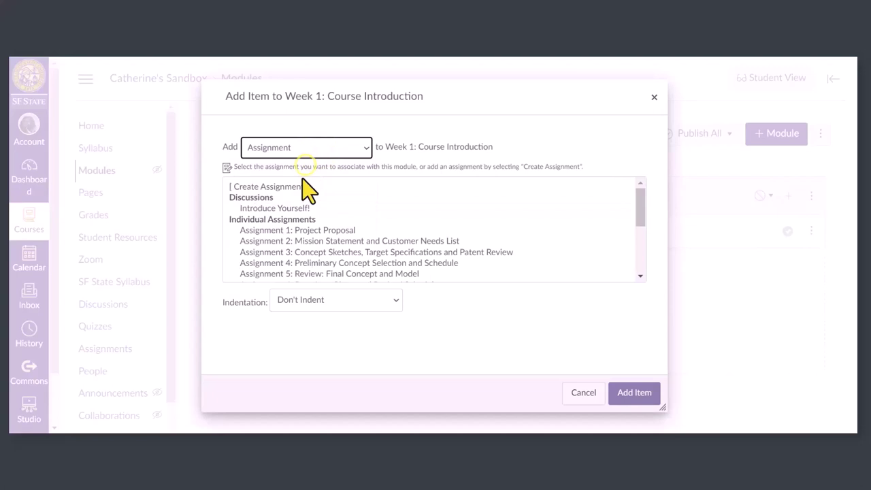
click(301, 208)
click(633, 393)
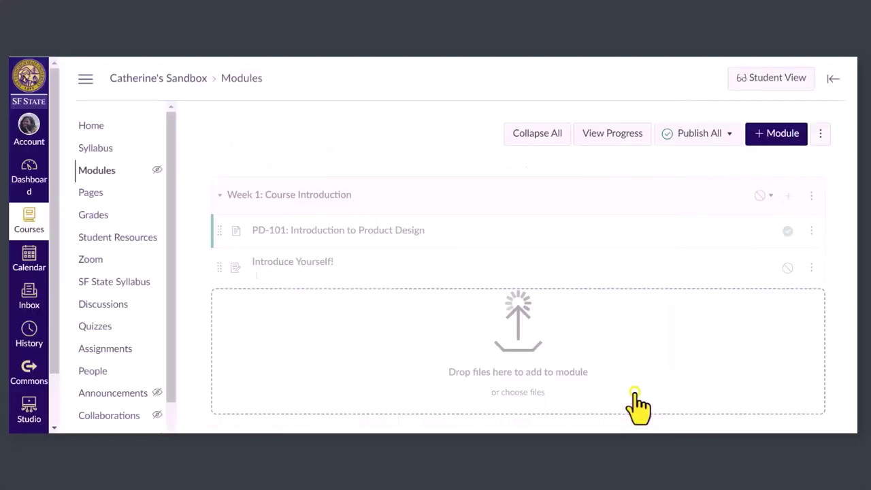
scroll(848, 309, down, 1)
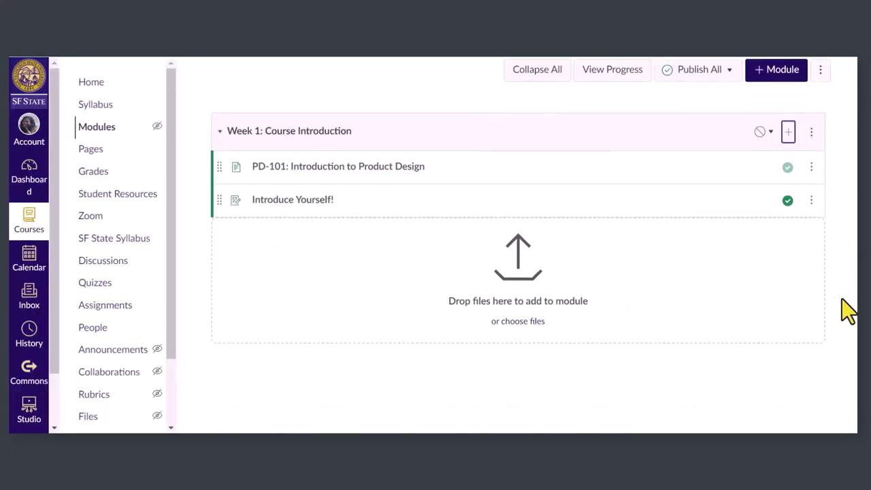
- Upload Syllabus.pdf into Week 1 and move it between the PD-101 page and the discussion
click(615, 284)
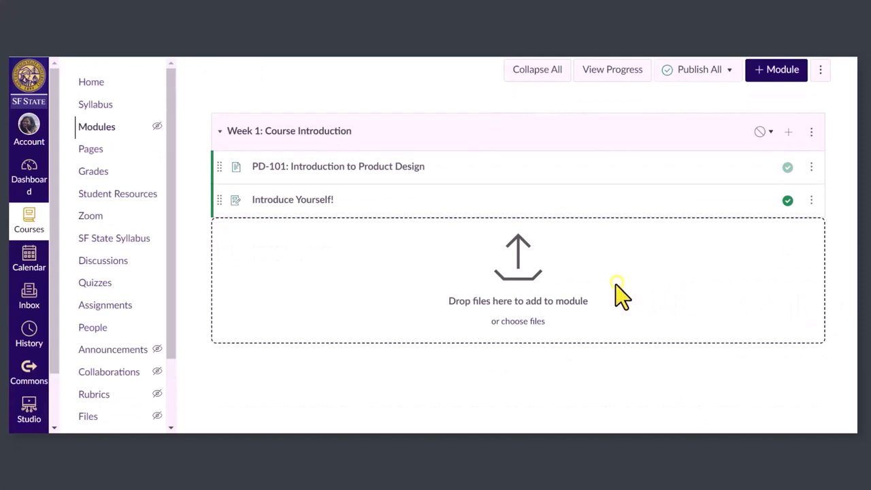
scroll(229, 216, down, 3)
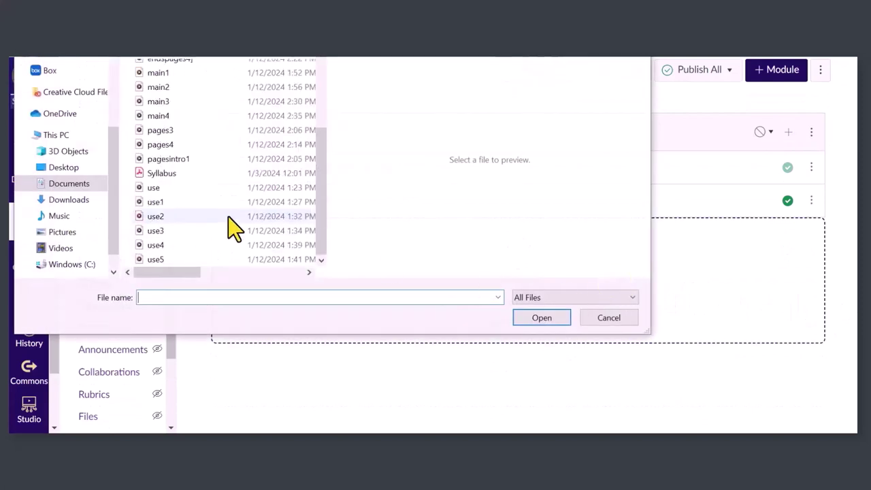
click(192, 174)
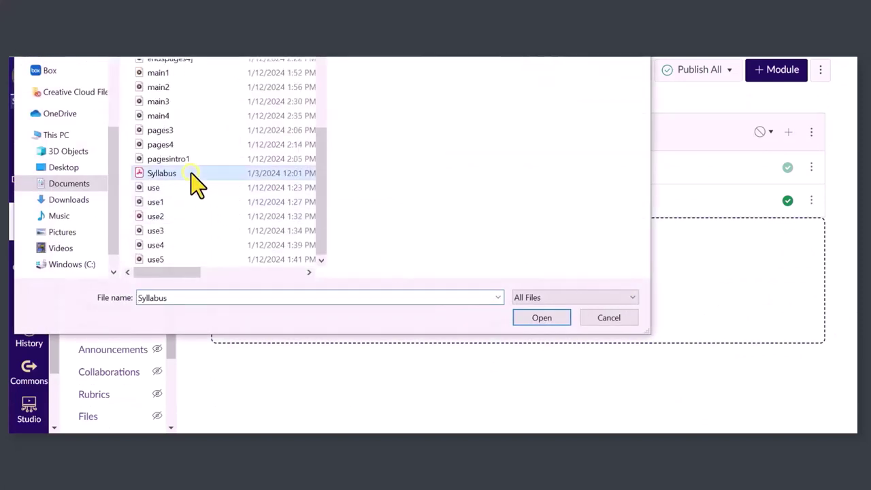
click(544, 317)
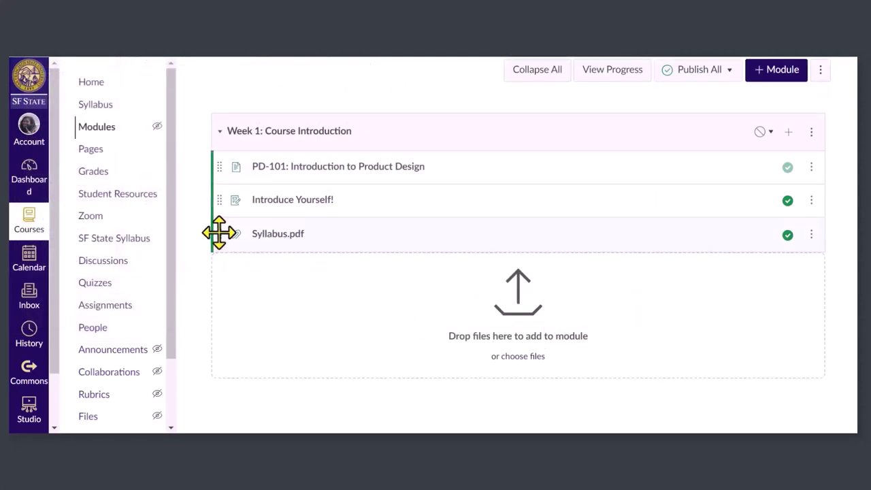
drag(218, 233, 214, 189)
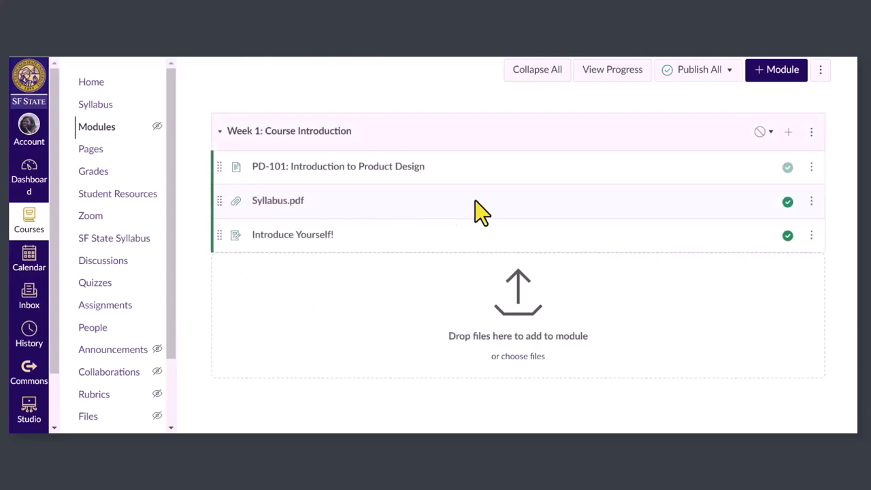
- Review the Week 1 module settings without changes, then publish the module and all its items
click(811, 132)
click(781, 170)
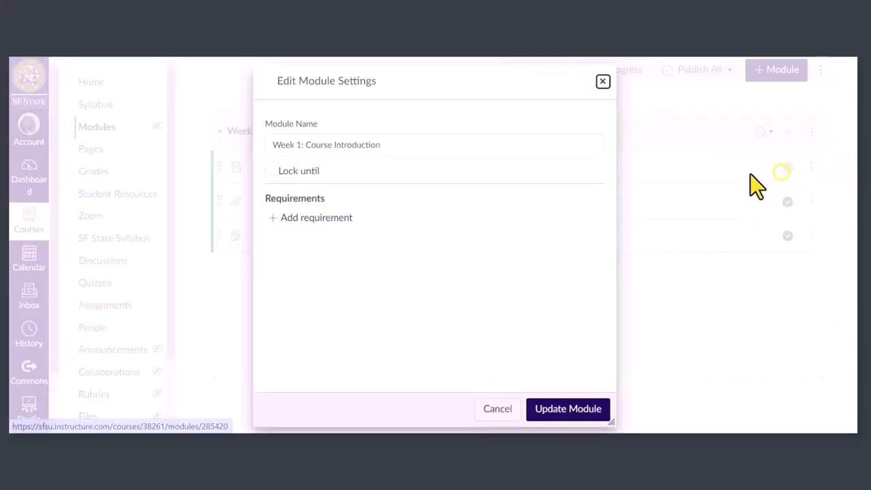
click(410, 147)
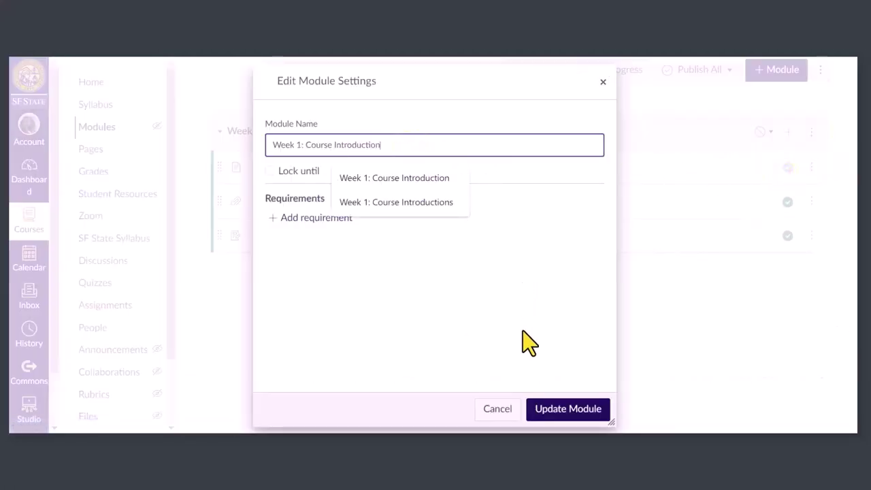
click(497, 410)
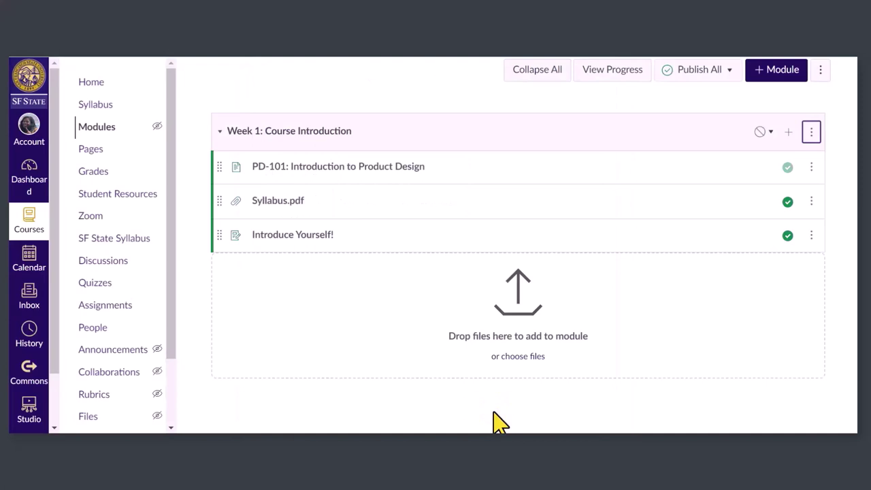
click(768, 132)
click(760, 161)
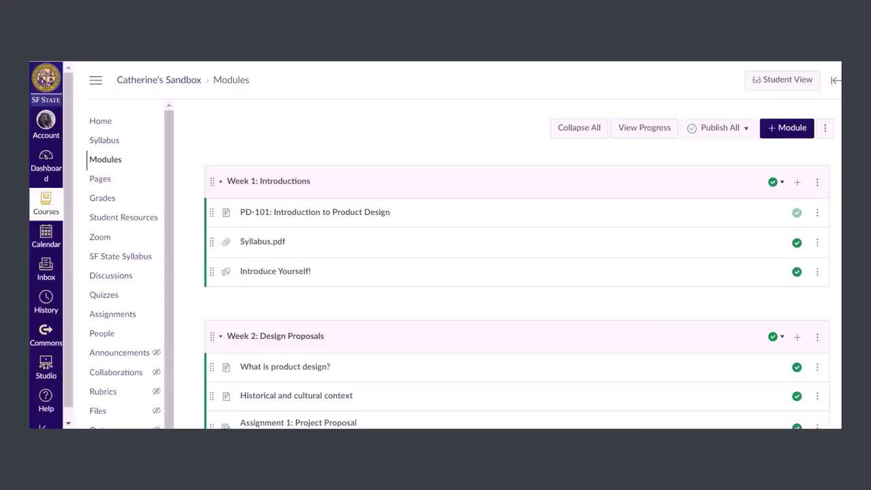
scroll(518, 272, down, 2)
scroll(517, 272, down, 1)
scroll(518, 272, down, 2)
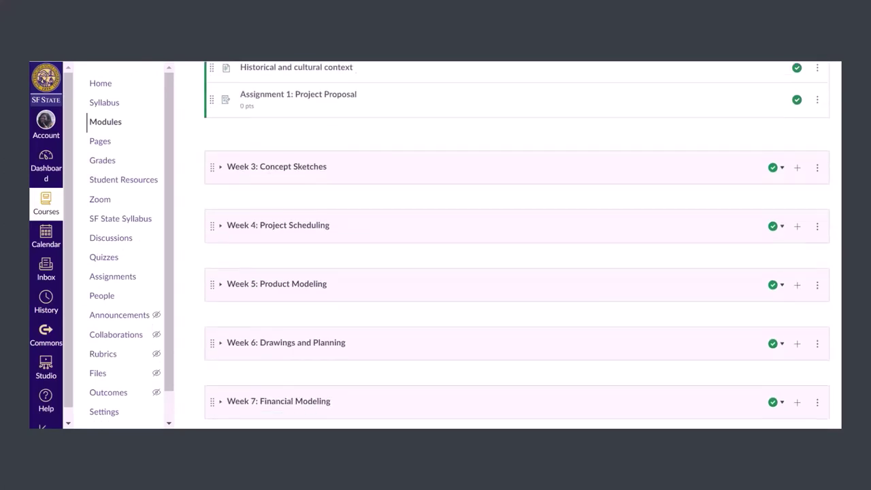
scroll(518, 272, down, 2)
scroll(517, 272, down, 1)
scroll(517, 272, down, 2)
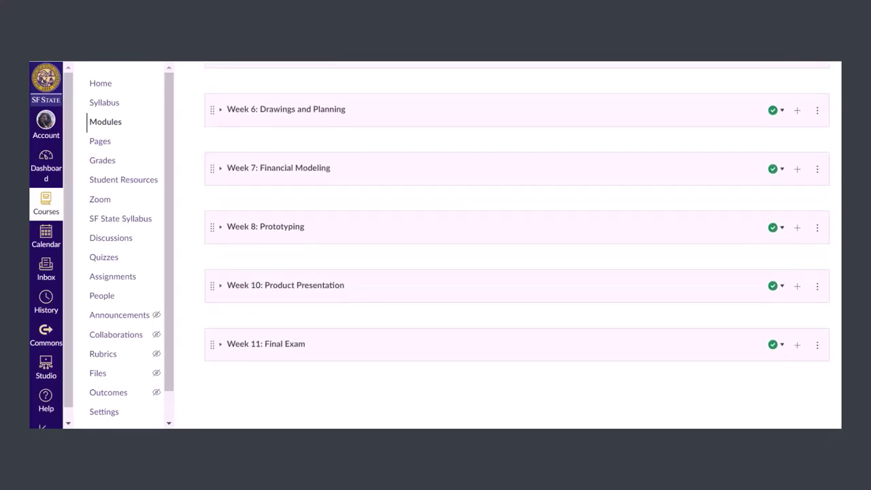